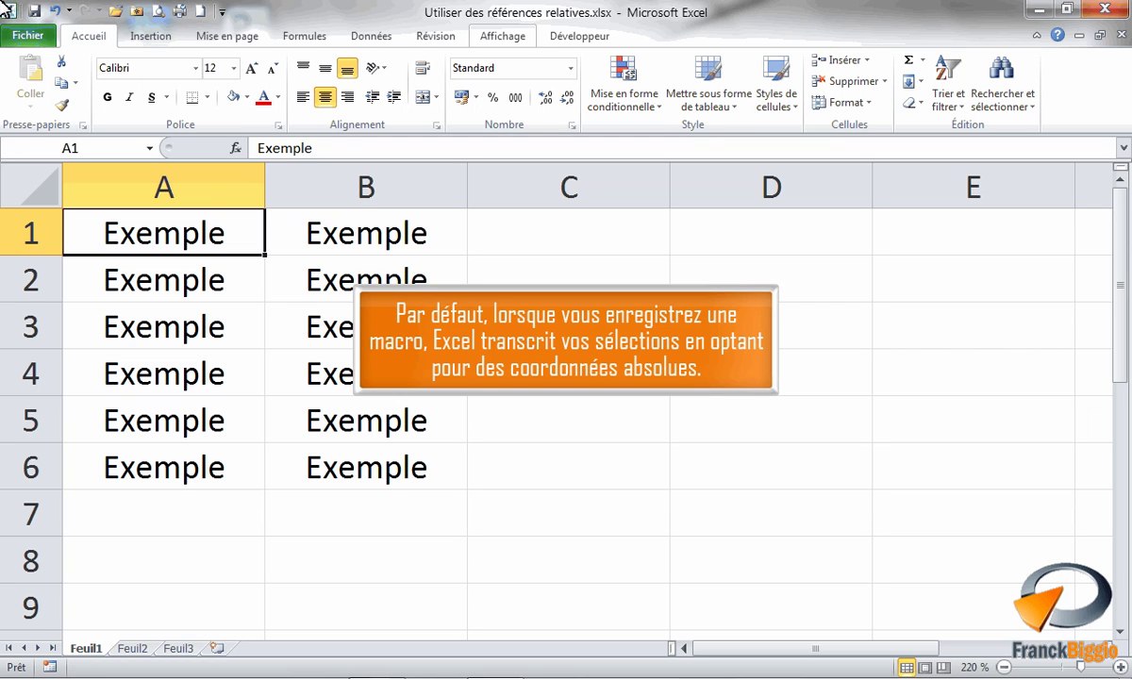
- Begin recording macro 'Absolue' in this workbook, described as 'exemple de sélection absolue'
left_click(489, 40)
left_click(922, 100)
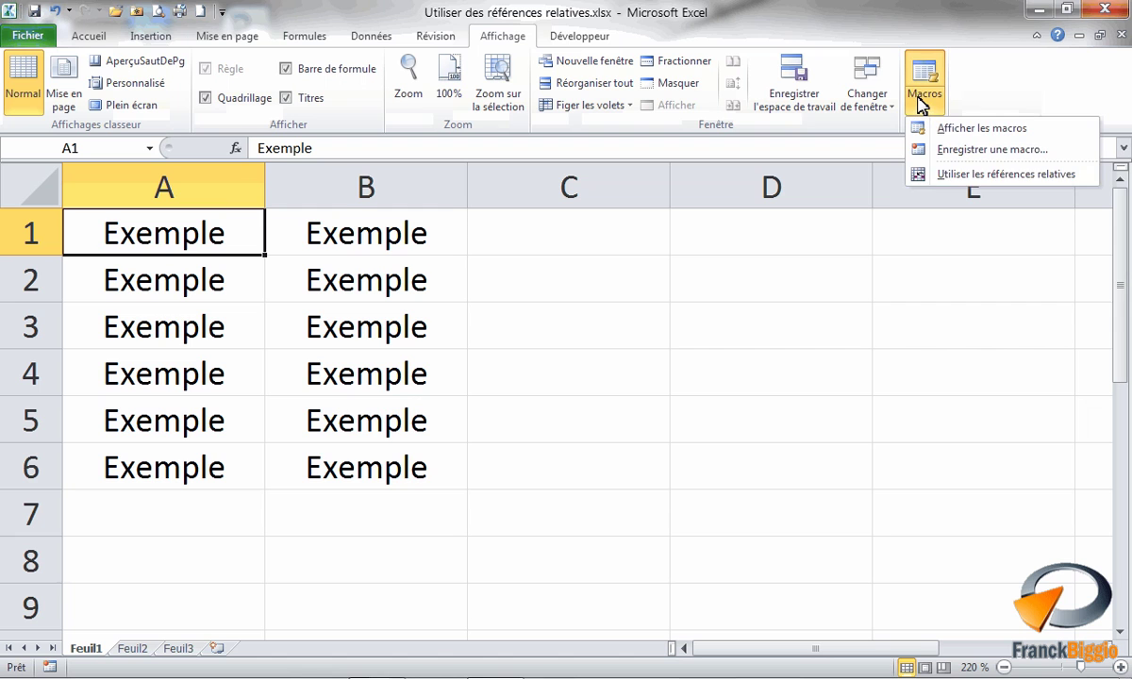
key("Down")
key("Down")
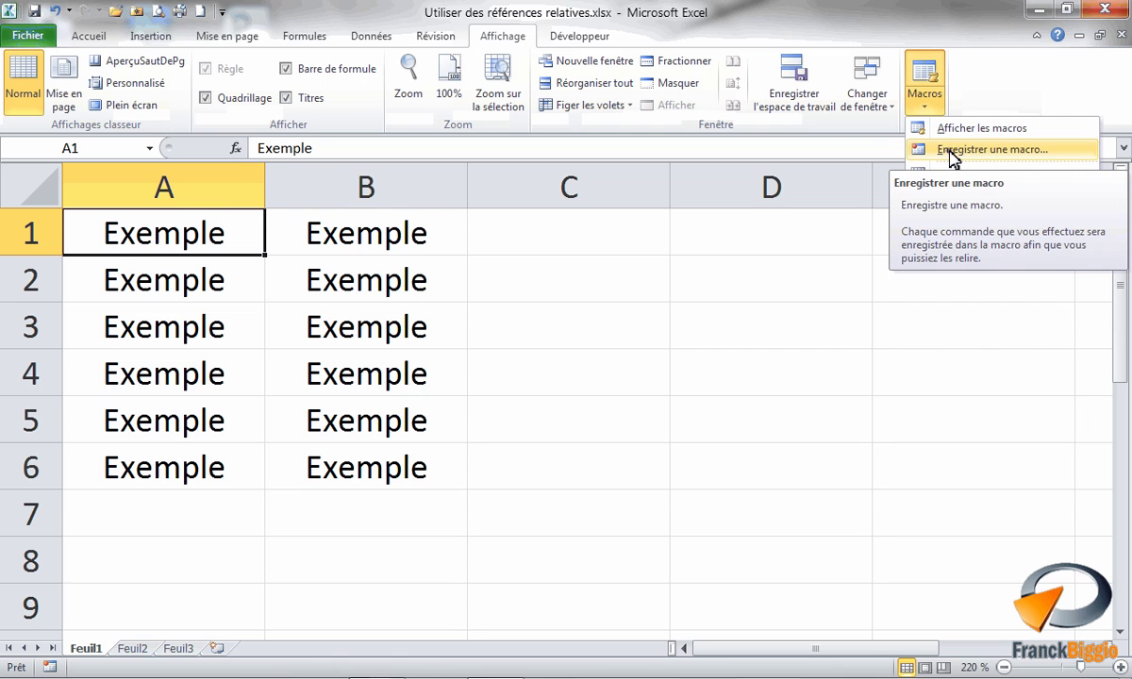
left_click(953, 153)
type("Absolue")
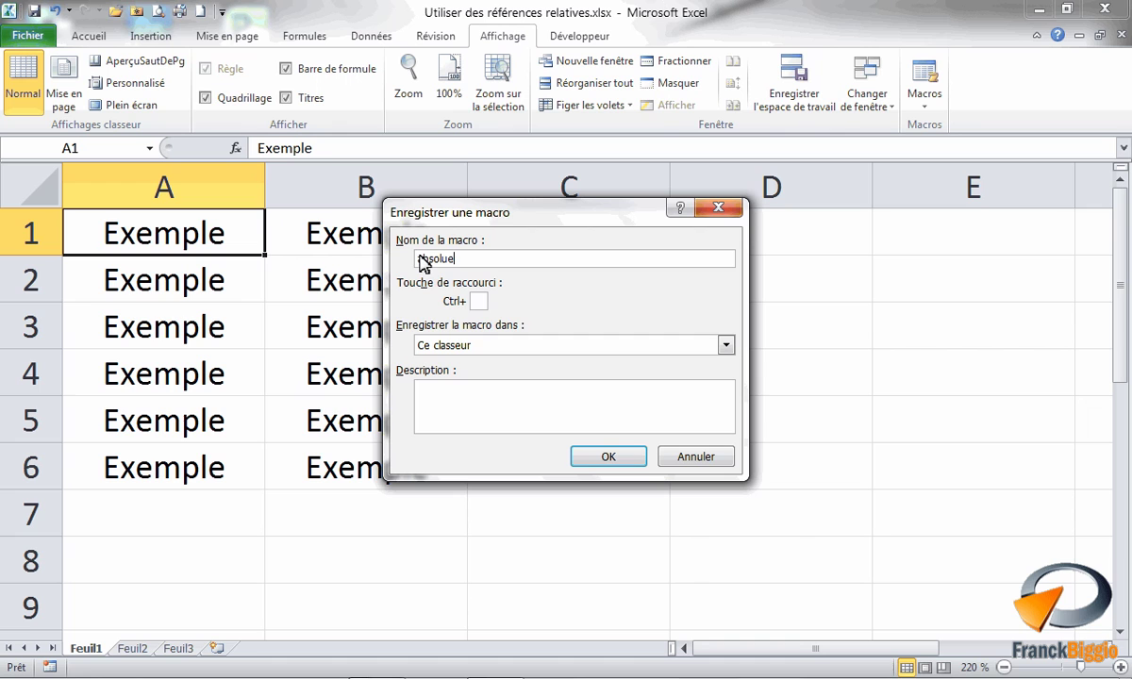
left_click(424, 391)
type("exemple de sélection absolue")
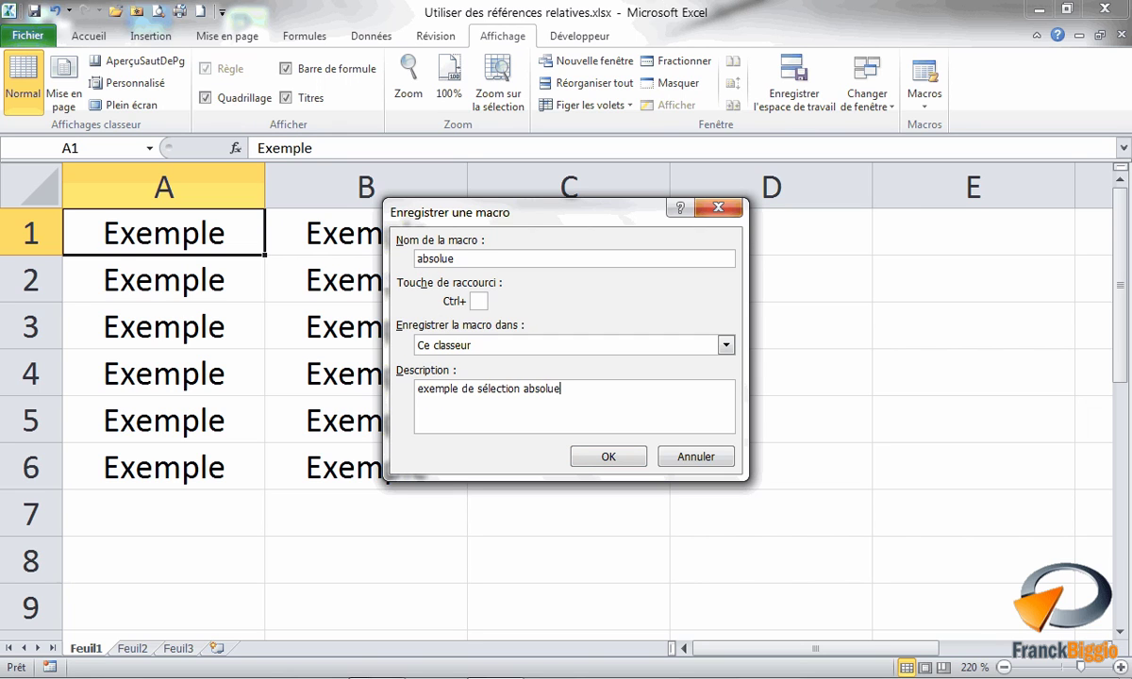
left_click(612, 457)
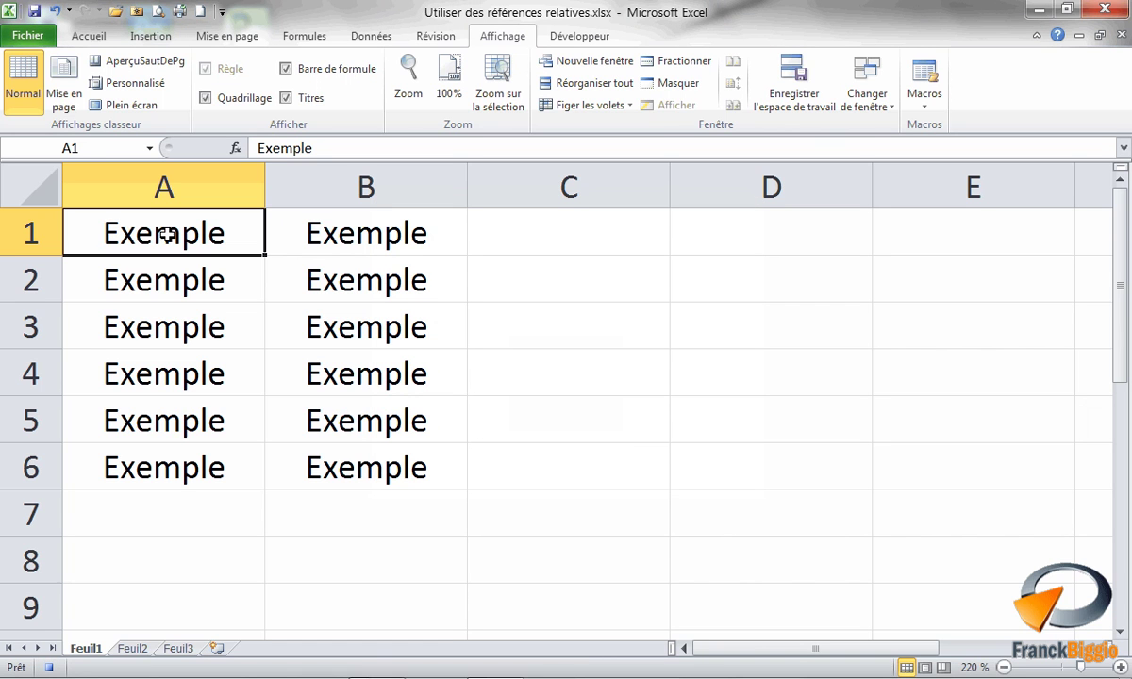
- Give A1:B6 a yellow fill and a thick outside border
left_click_drag(160, 230, 351, 457)
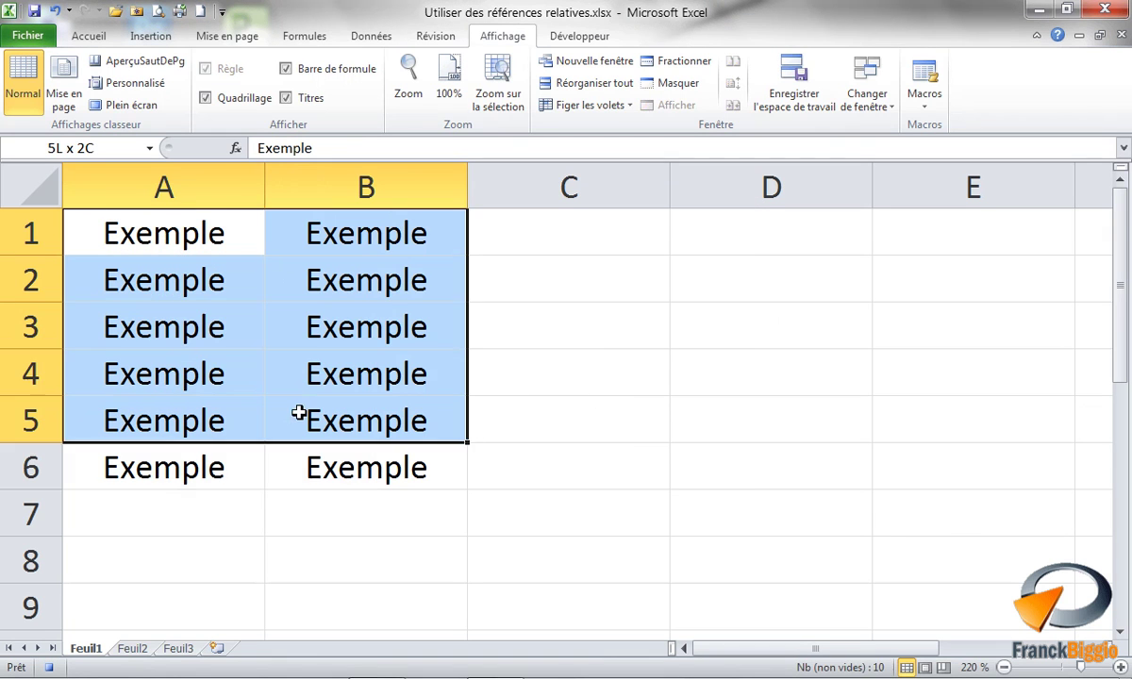
left_click(94, 36)
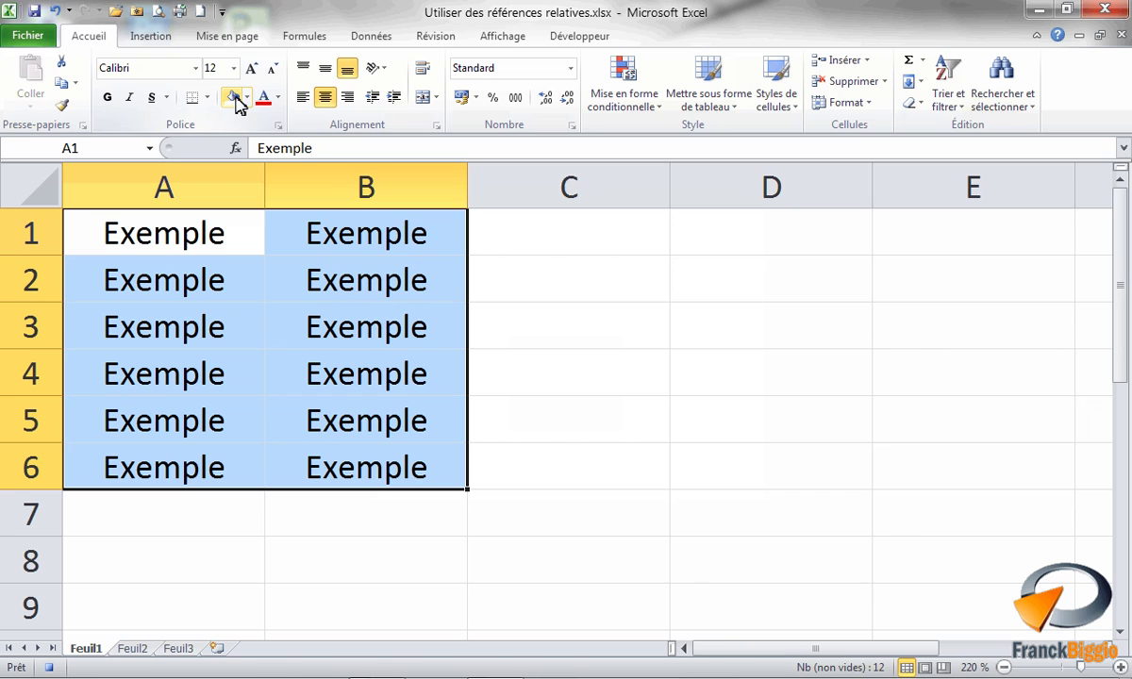
left_click(232, 97)
left_click(208, 98)
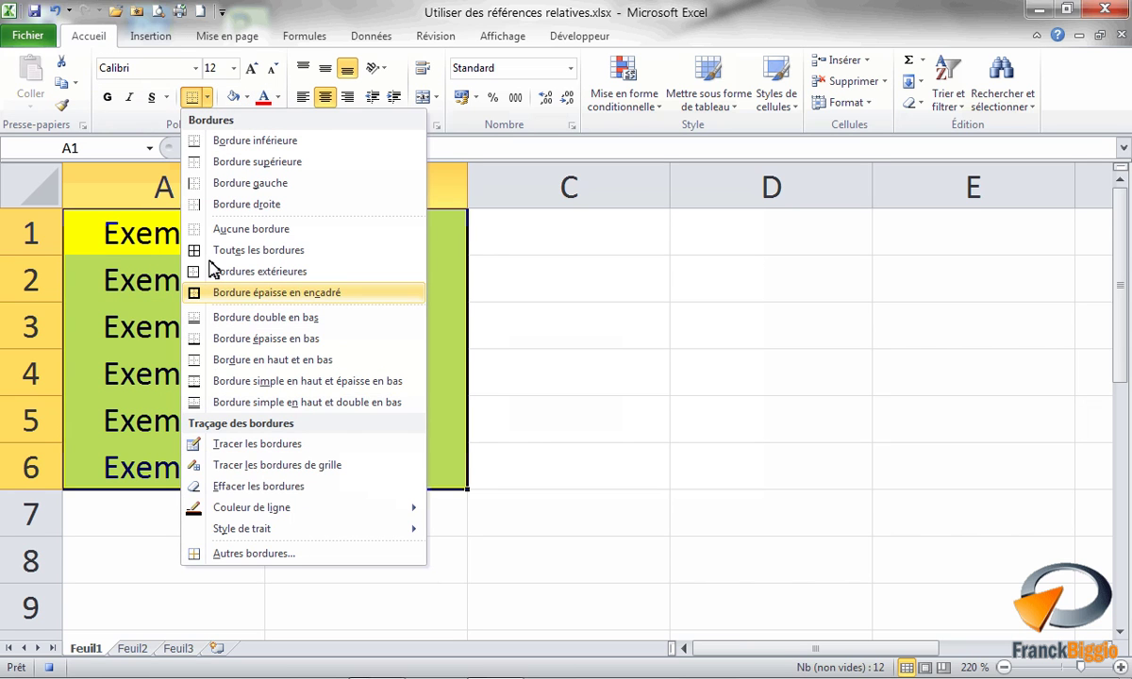
left_click(213, 292)
- Stop recording the absolue macro
left_click(507, 38)
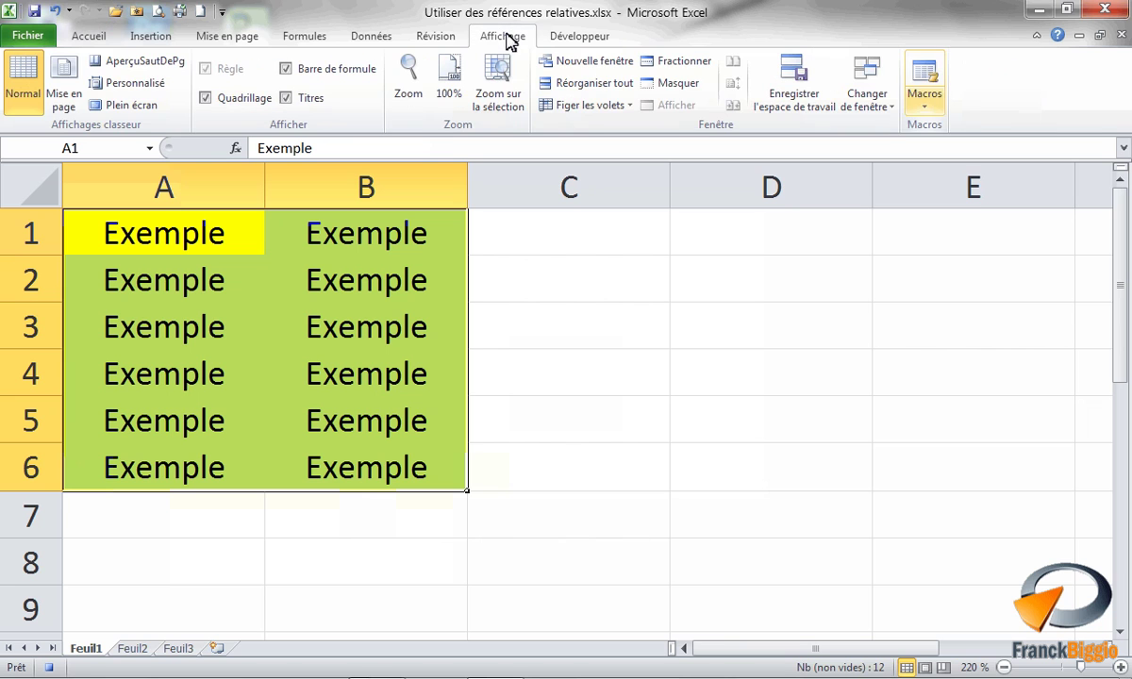
left_click(937, 111)
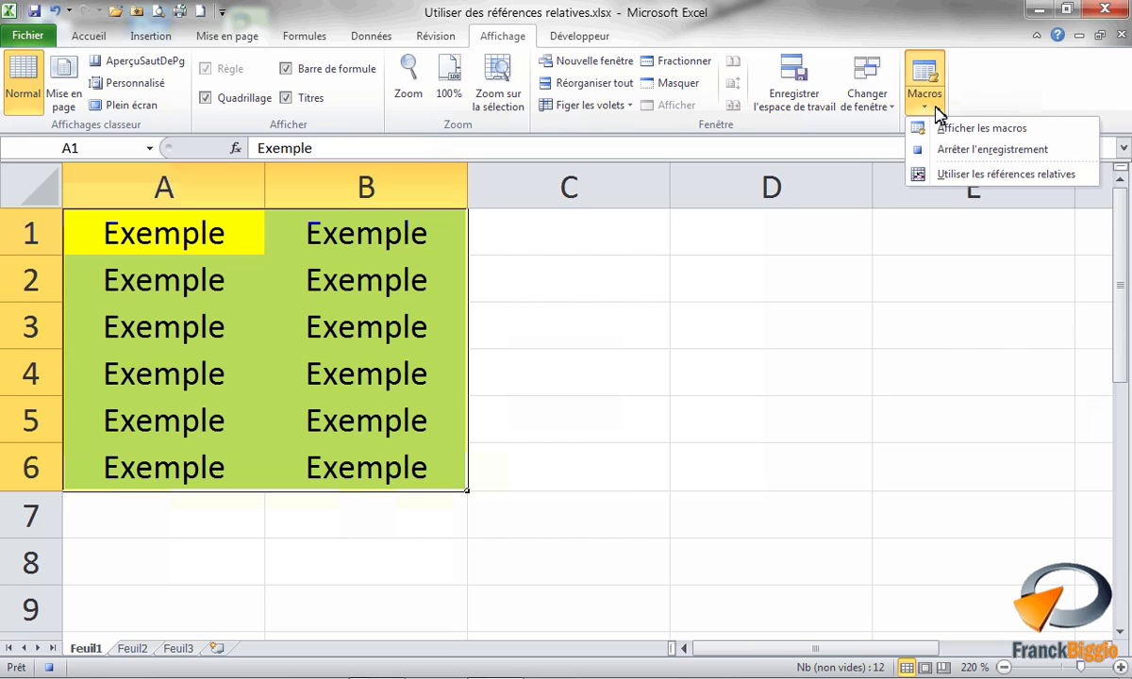
left_click(943, 149)
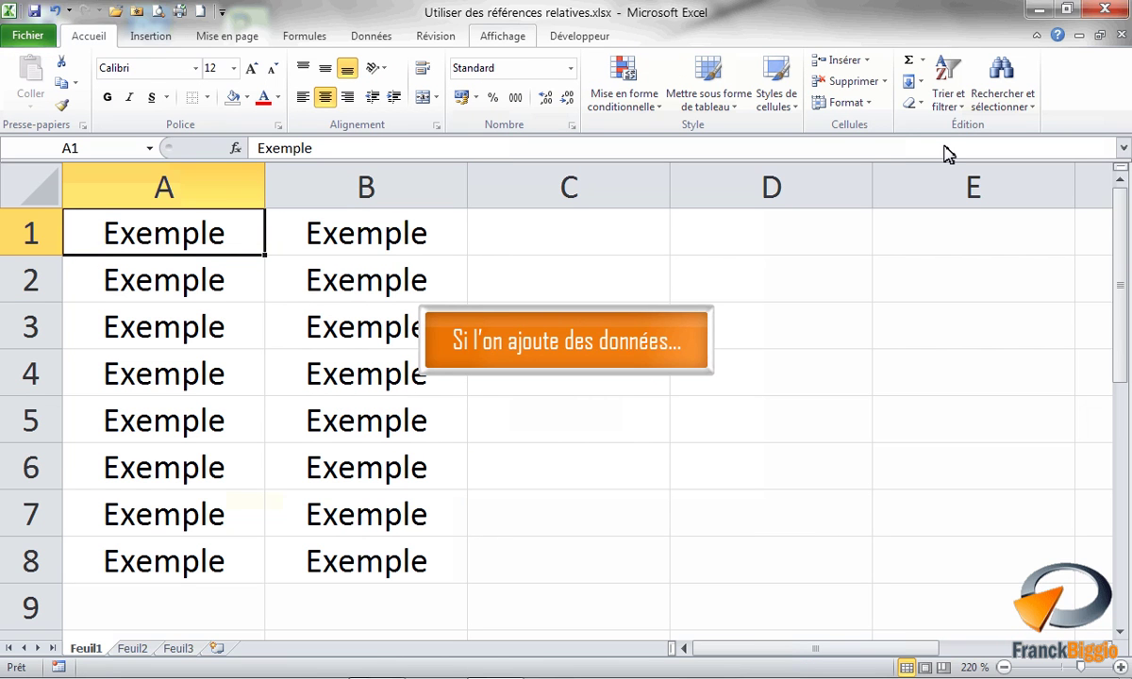
- Run the absolue macro from the macro list on the extended A1:B8 data
left_click(511, 40)
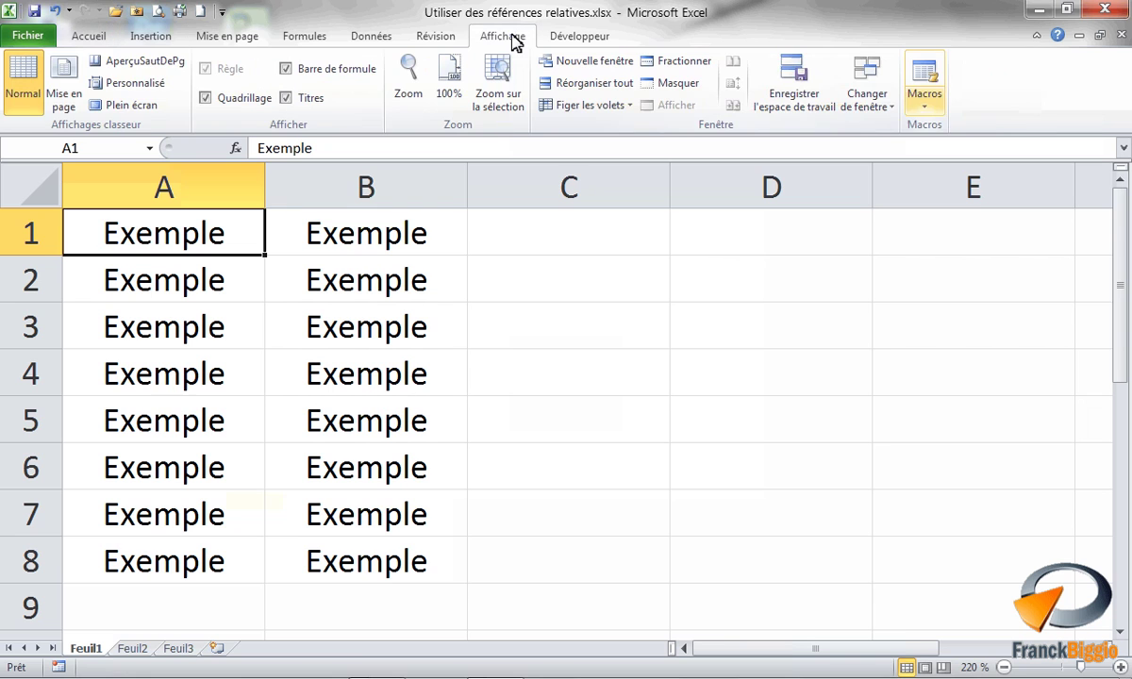
left_click(915, 107)
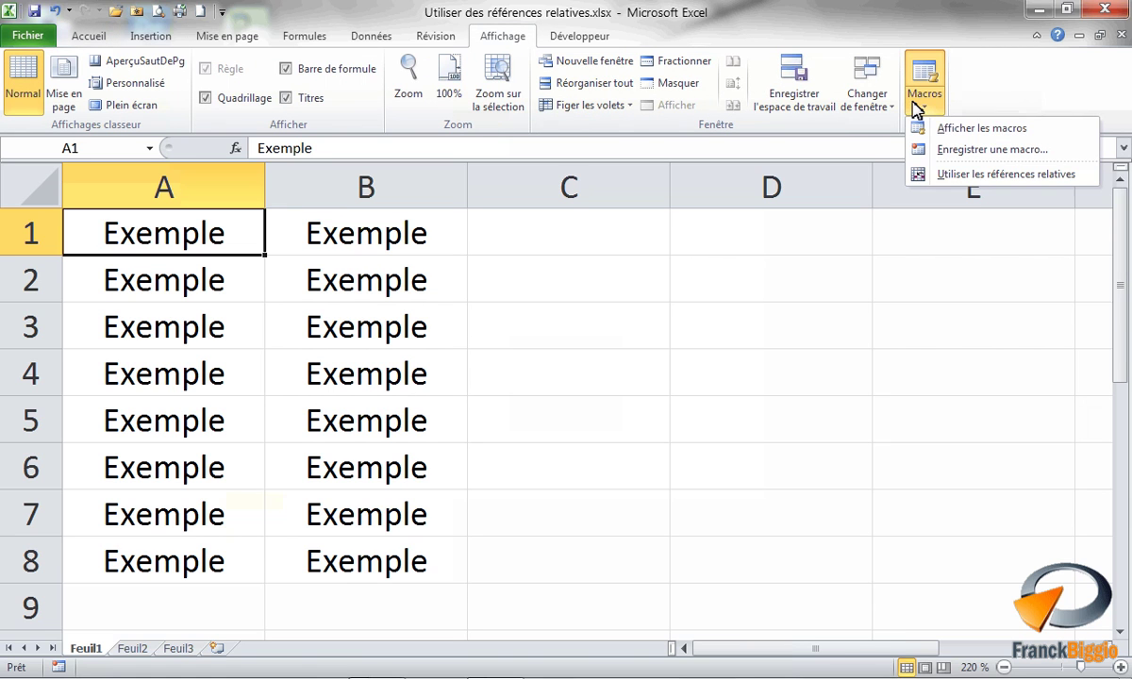
left_click(936, 131)
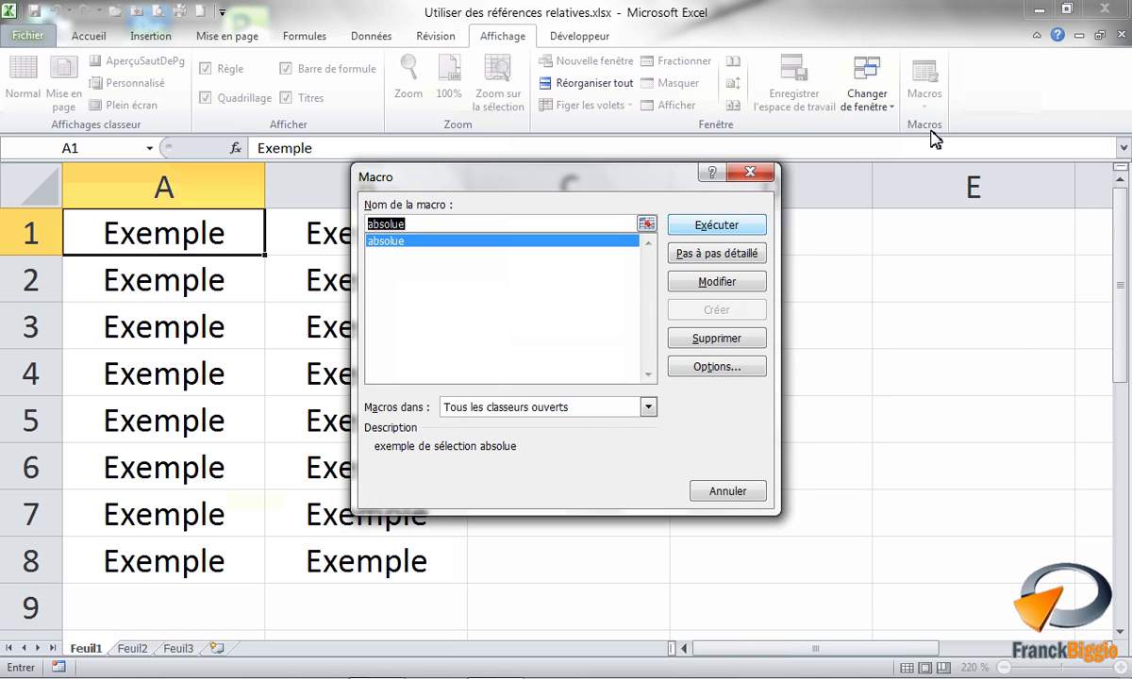
left_click(698, 222)
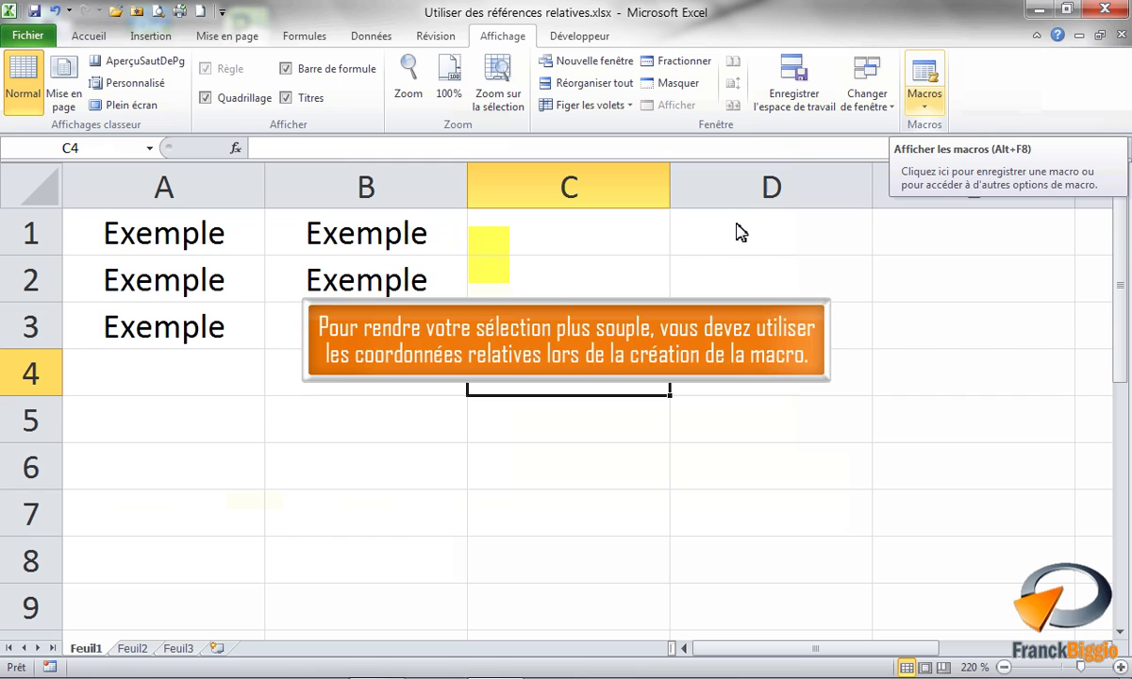
- Record a new macro 'Relative' described as 'Cette fois, la sélection est relative.'
left_click(914, 100)
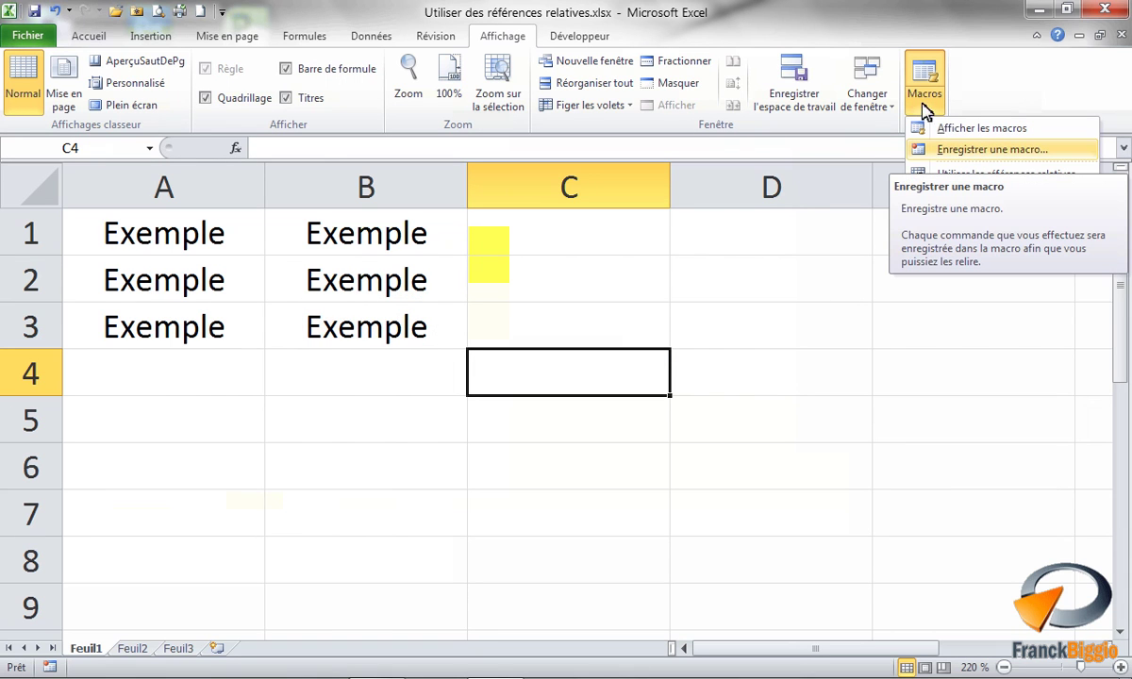
left_click(934, 151)
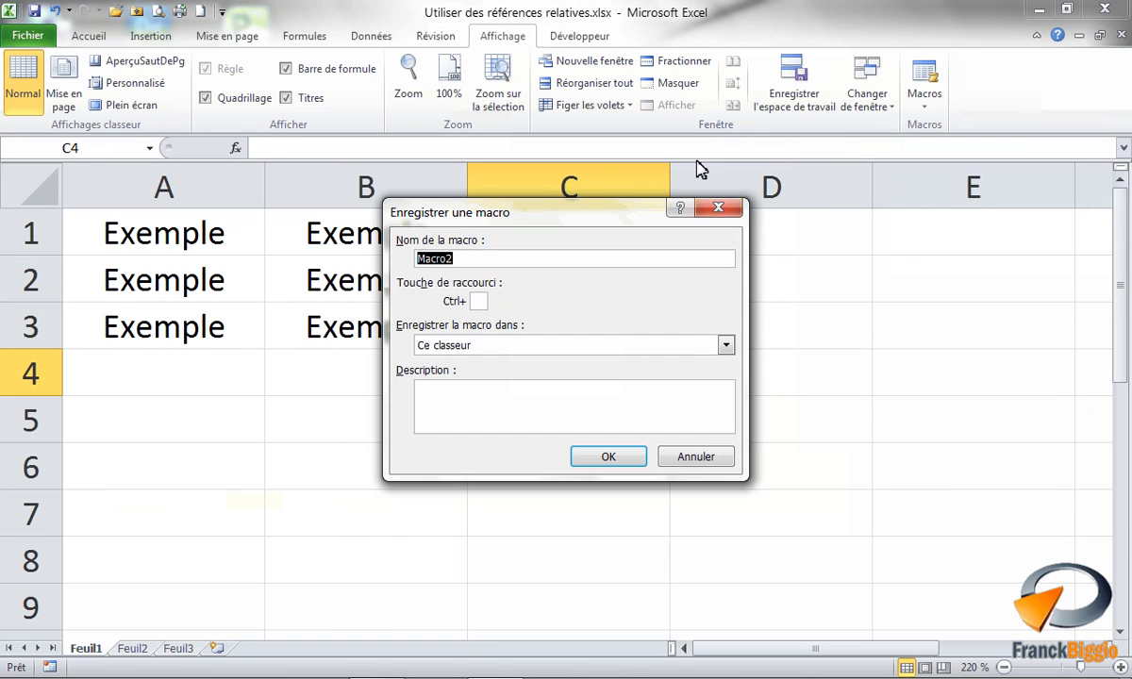
key("BackSpace")
type("Relative")
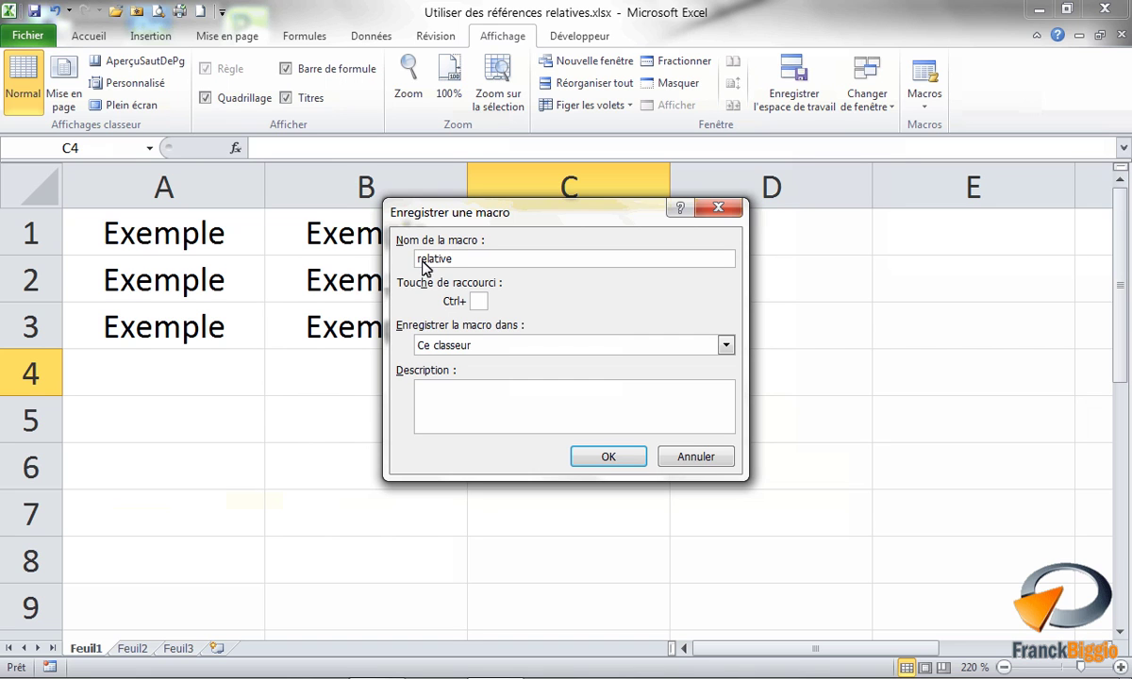
left_click(424, 394)
type("Cette fois, la sélection est relative.")
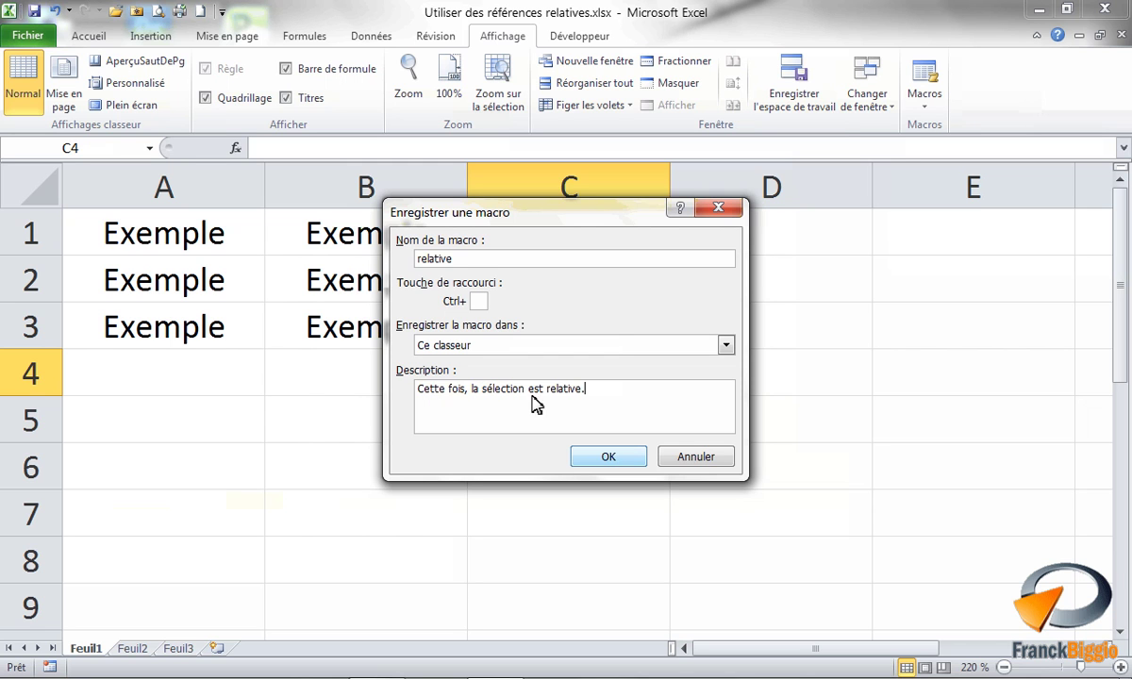
left_click(611, 458)
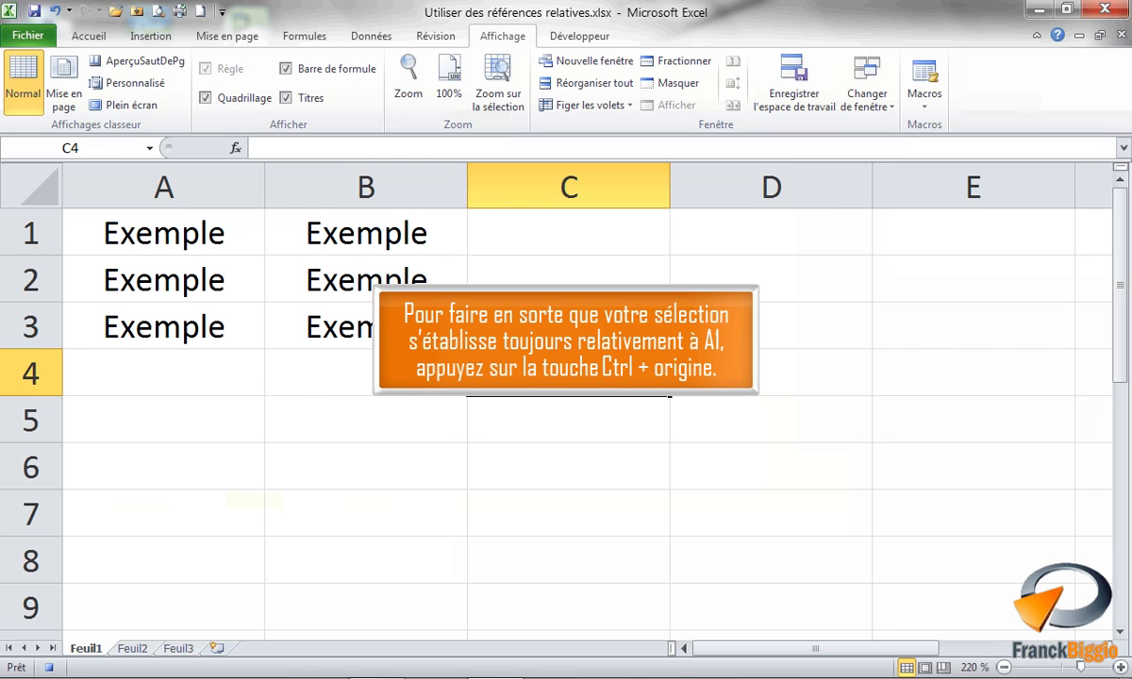
- Jump to cell A1 with Ctrl+Home and bring up the Macros options
key("ctrl+Home")
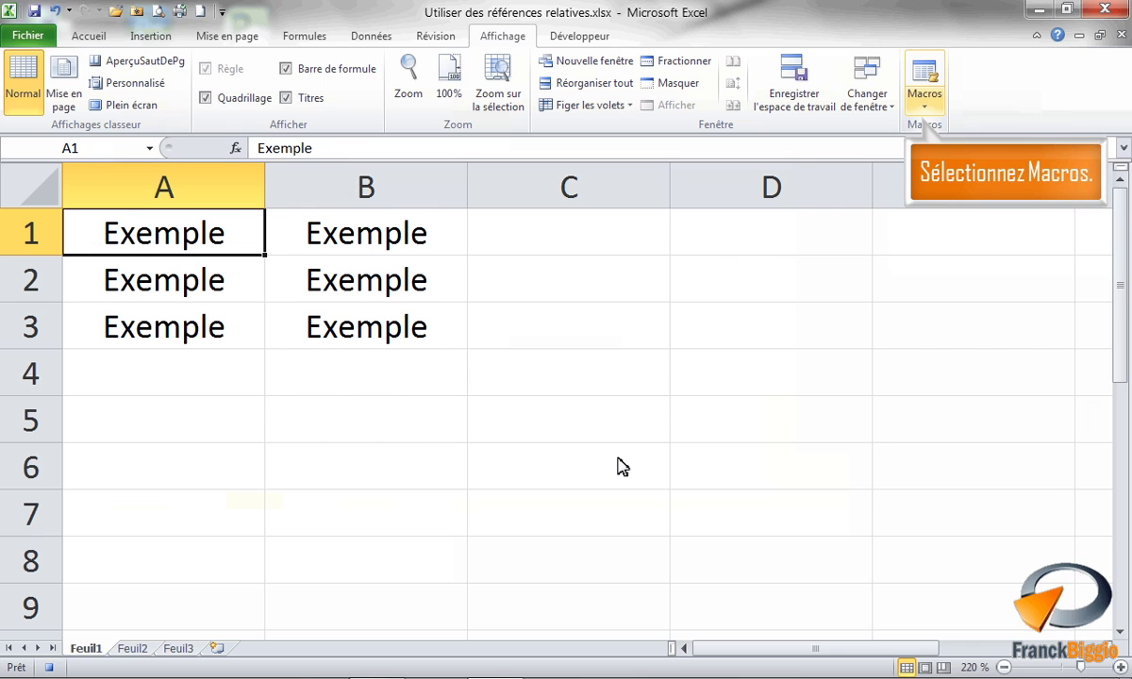
left_click(927, 104)
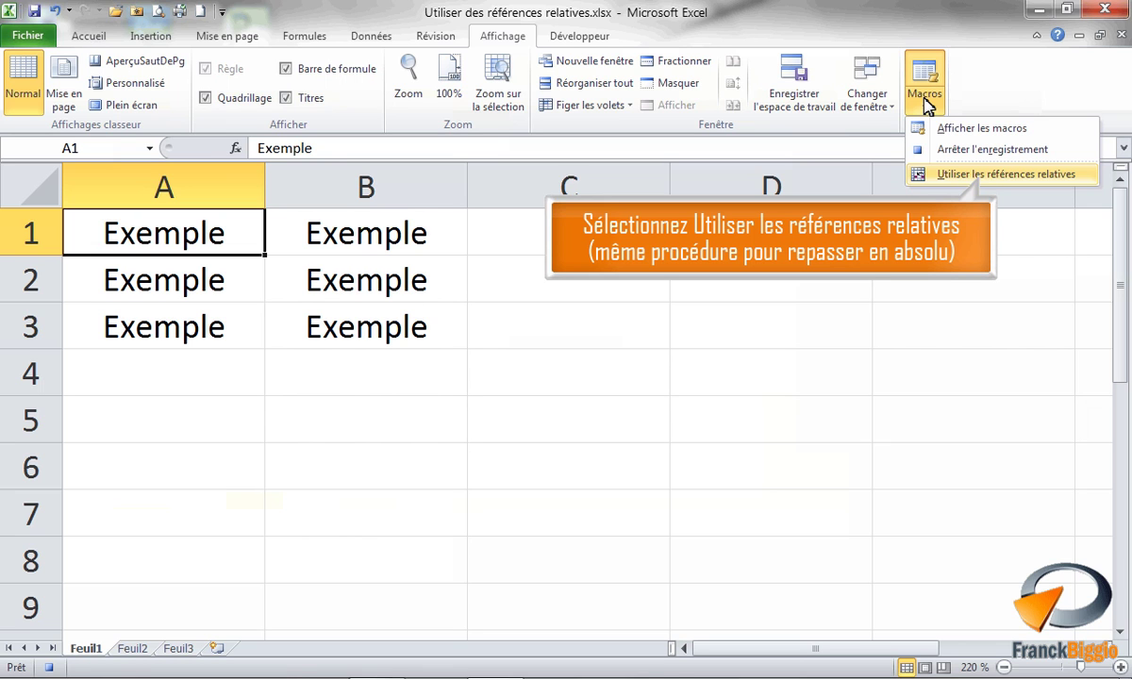
- With relative references on, fill the A1:B3 data block yellow with a thick box border
left_click(943, 175)
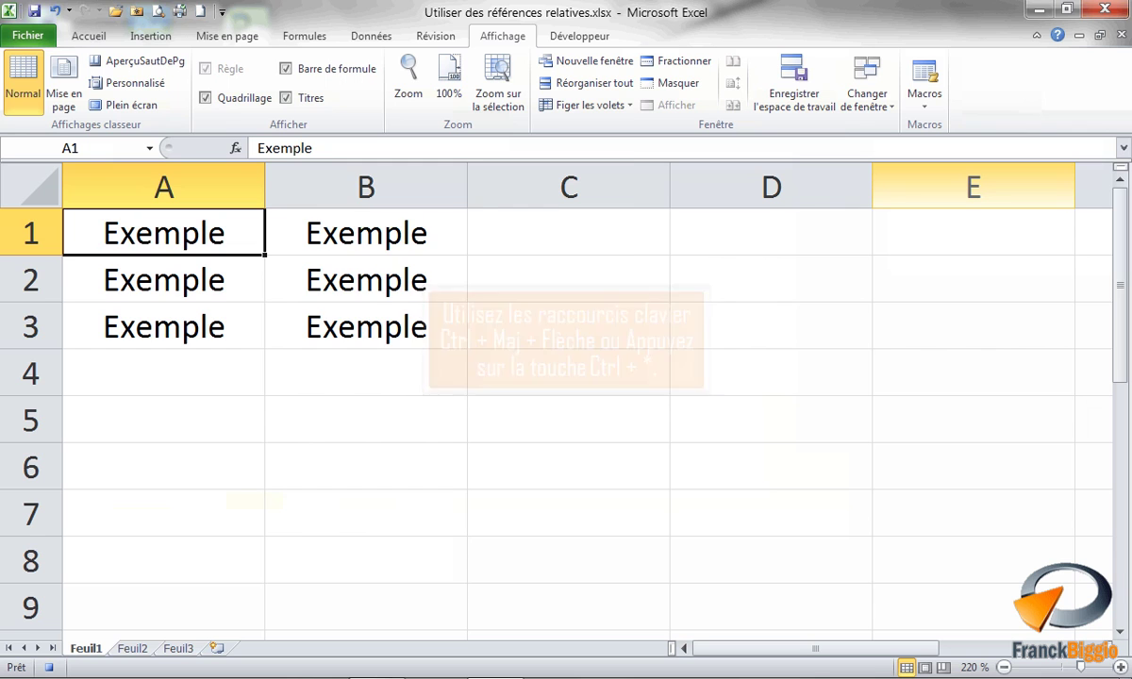
key("ctrl+asterisk")
left_click(94, 42)
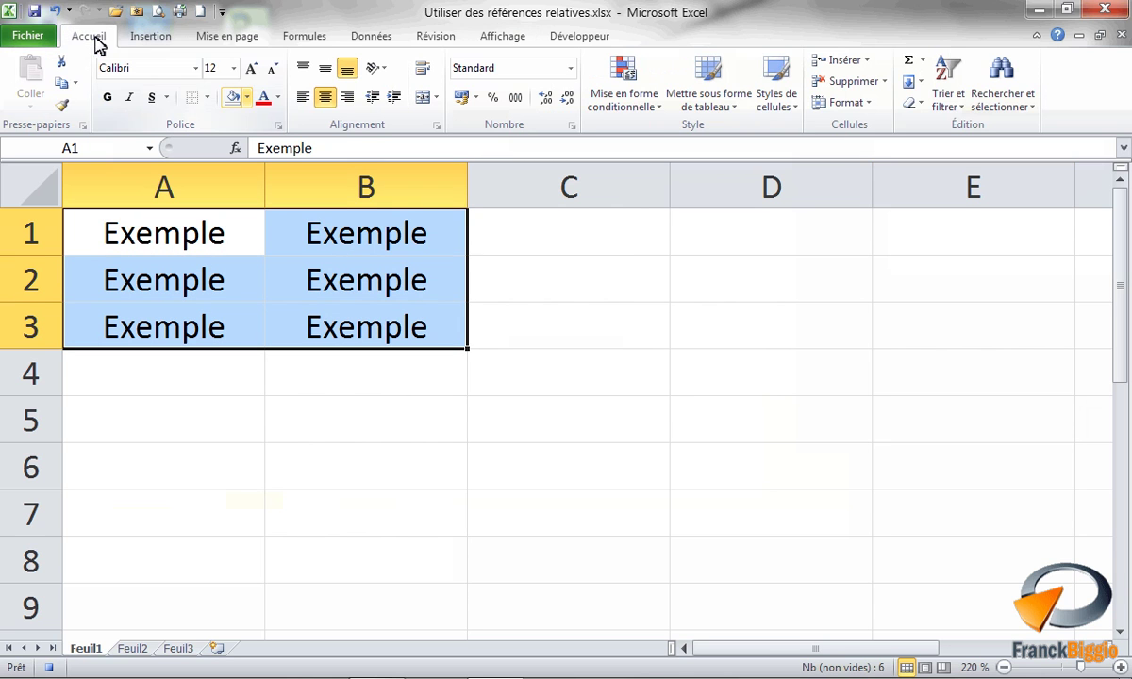
left_click(247, 98)
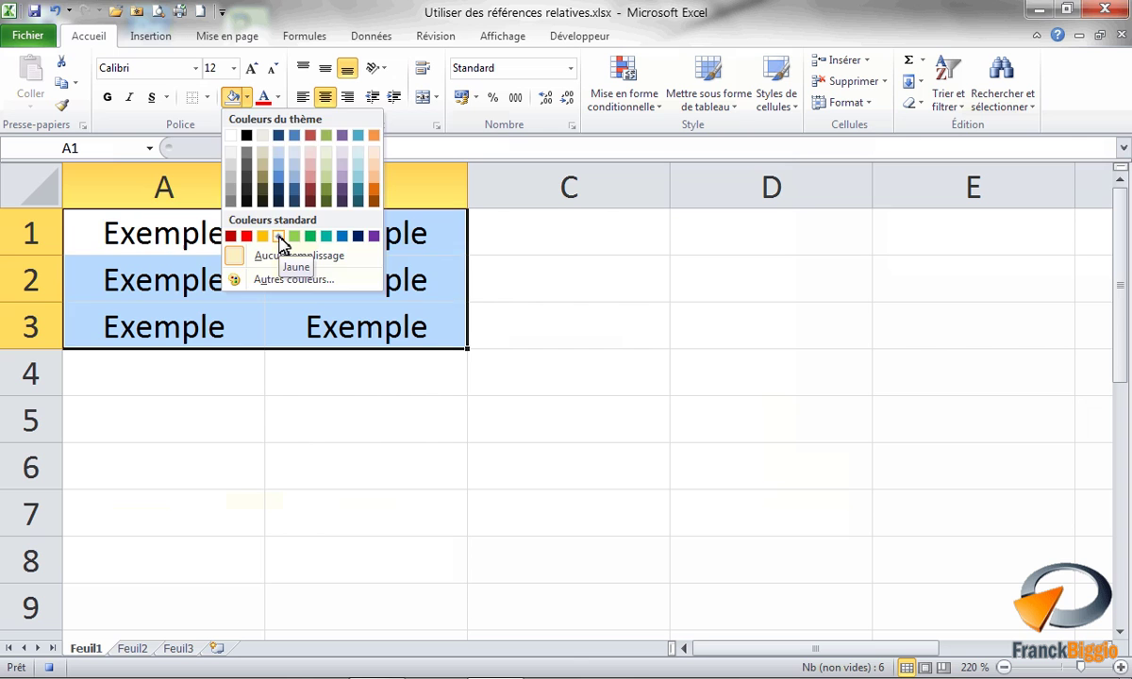
left_click(278, 237)
left_click(208, 98)
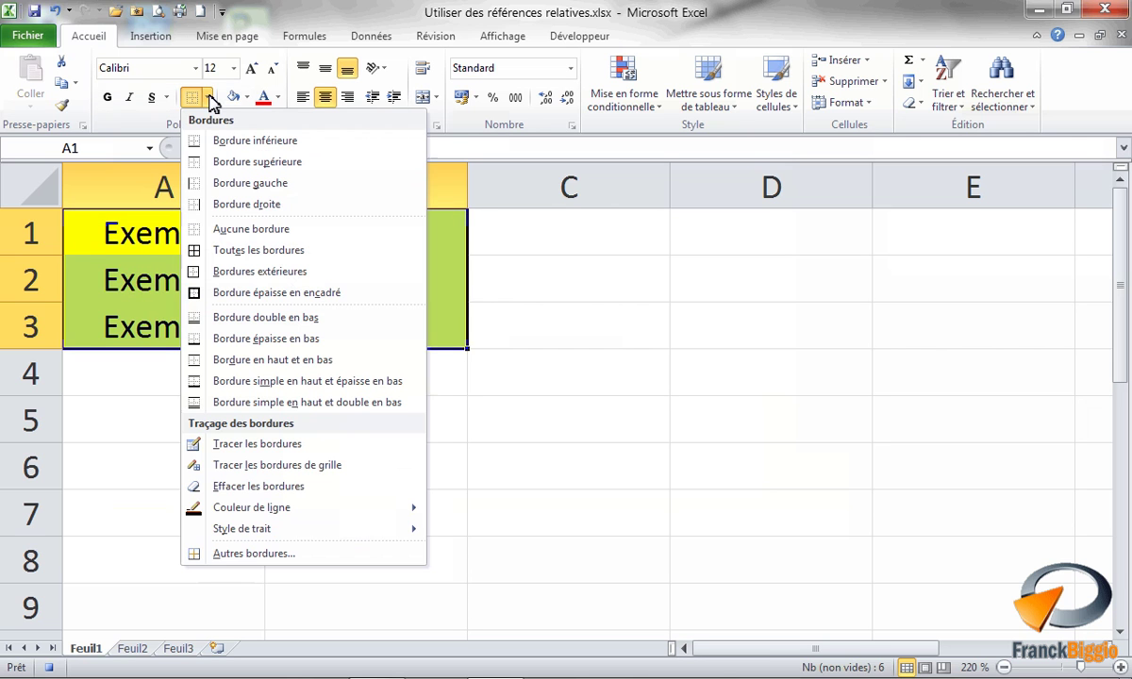
left_click(215, 292)
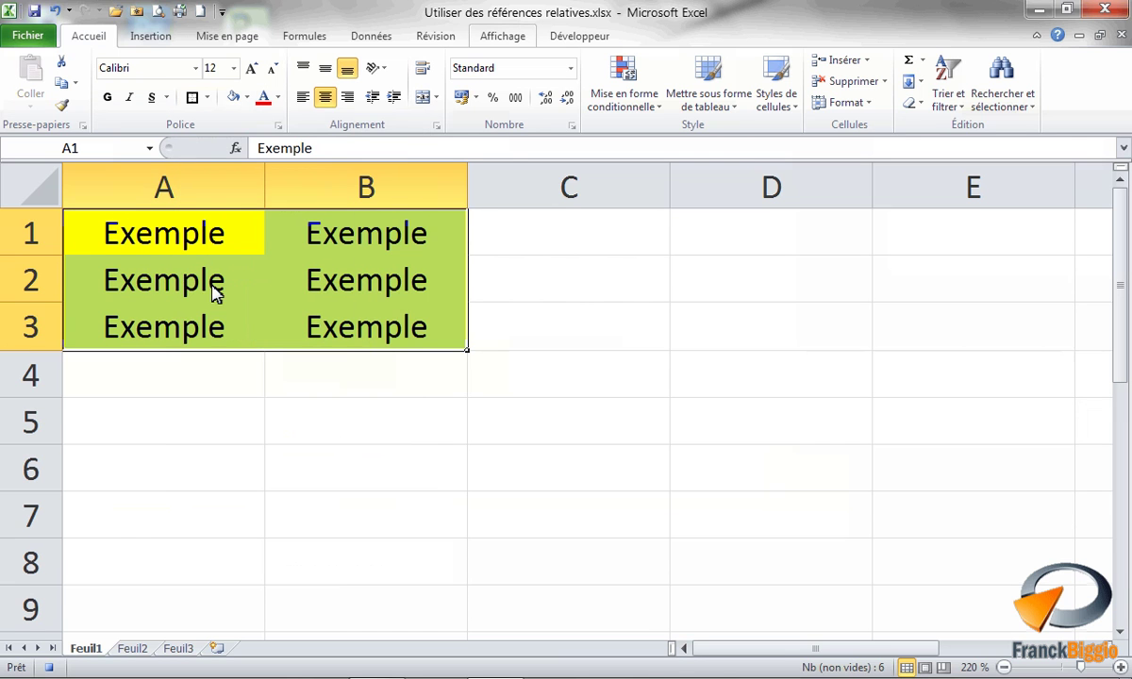
- Stop recording the relative macro
left_click(503, 35)
left_click(926, 106)
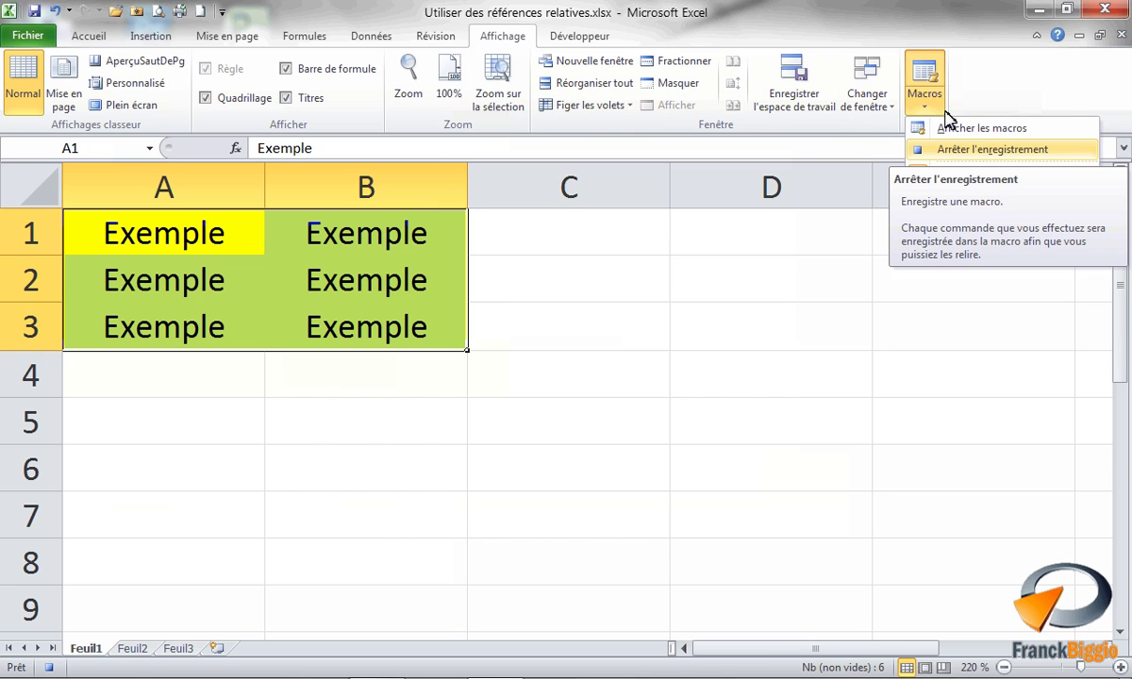
left_click(958, 149)
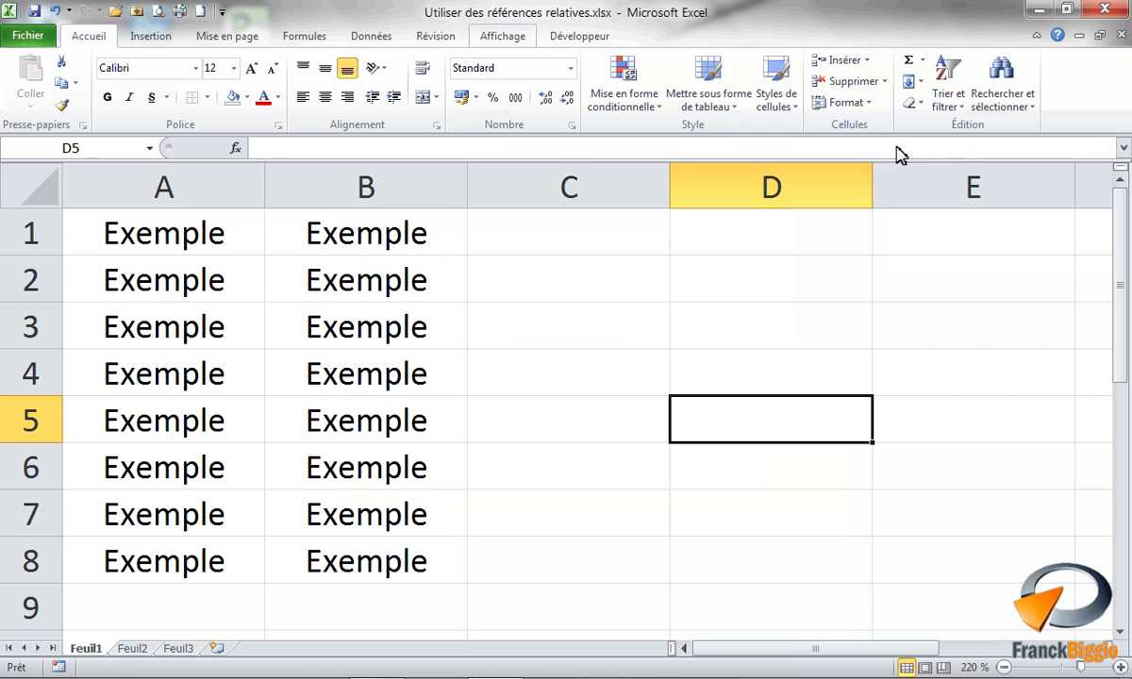
- Run the 'relative' macro so all of A1:B8 gets a yellow fill and border
left_click(517, 40)
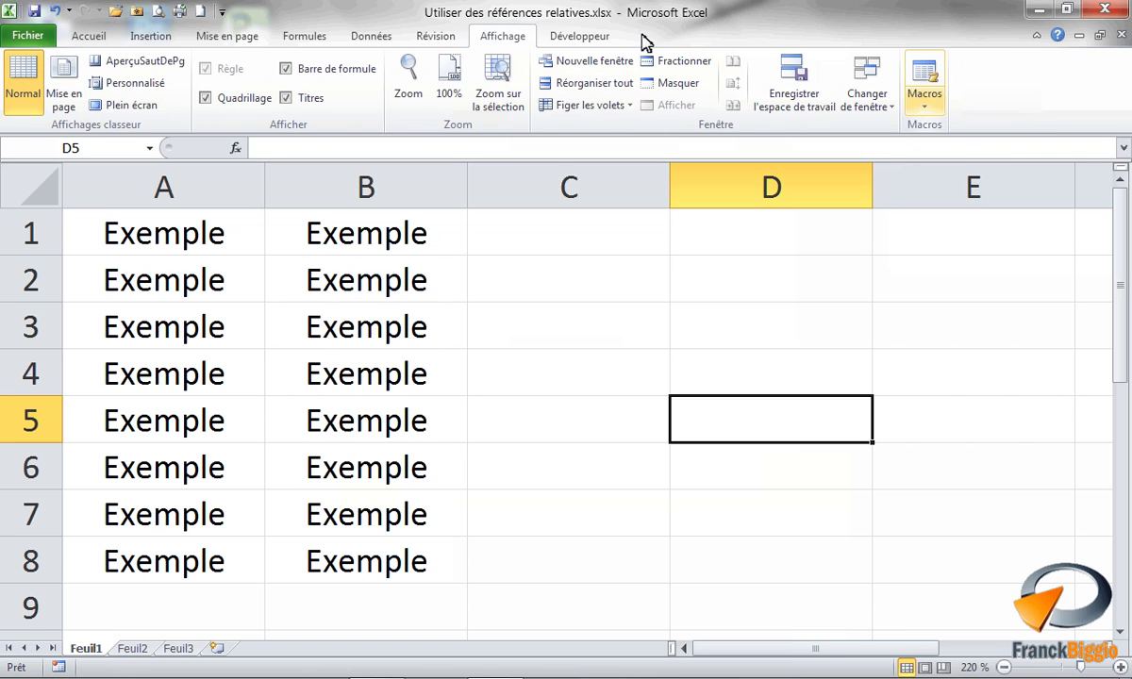
left_click(932, 102)
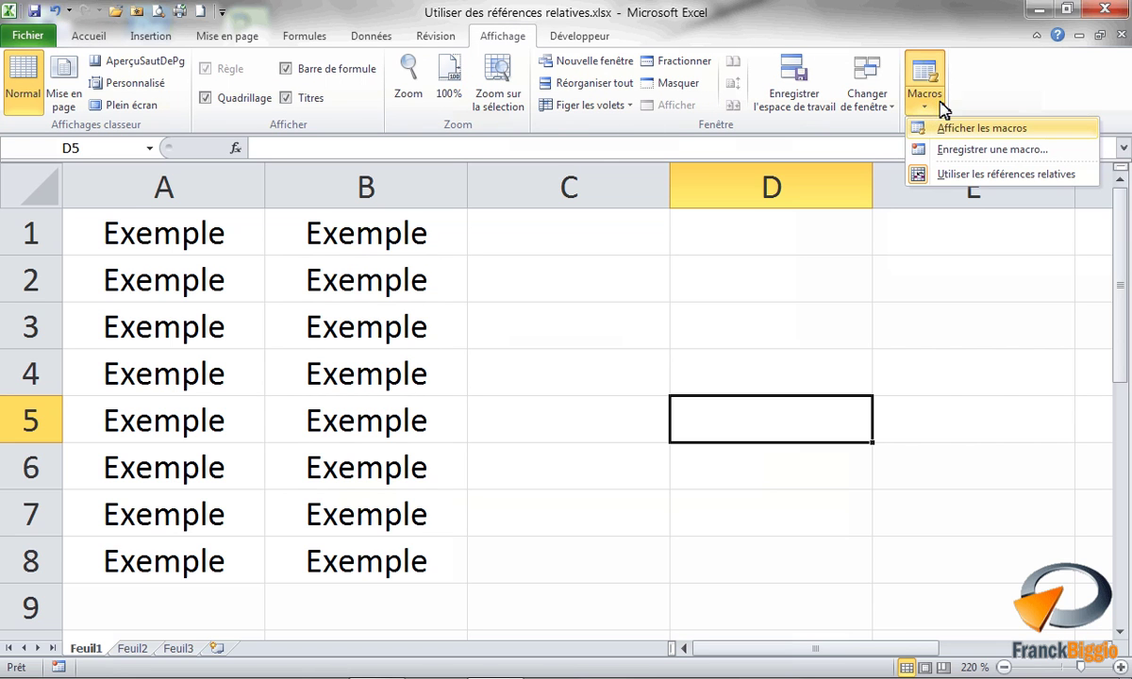
left_click(947, 130)
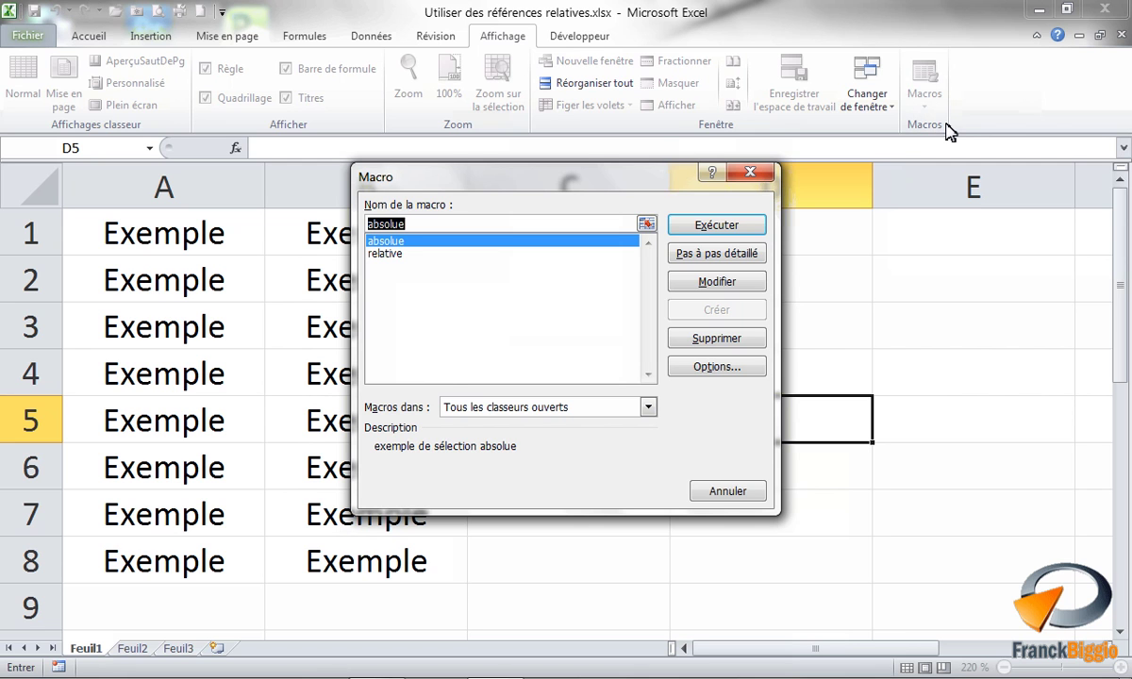
left_click(395, 253)
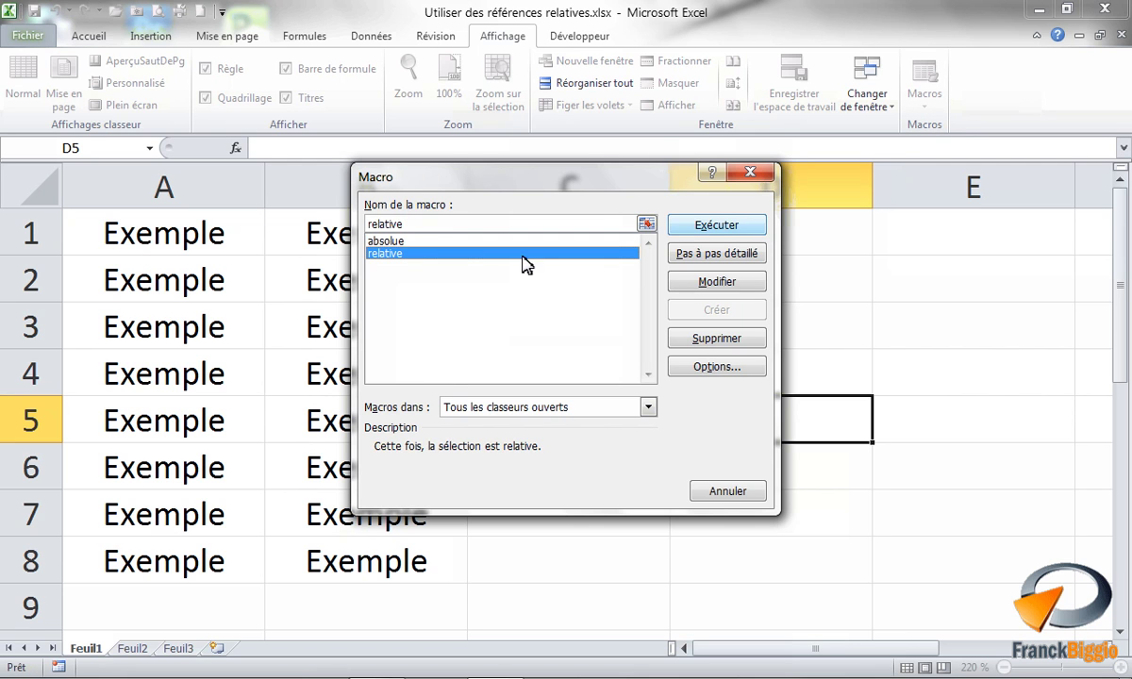
left_click(717, 225)
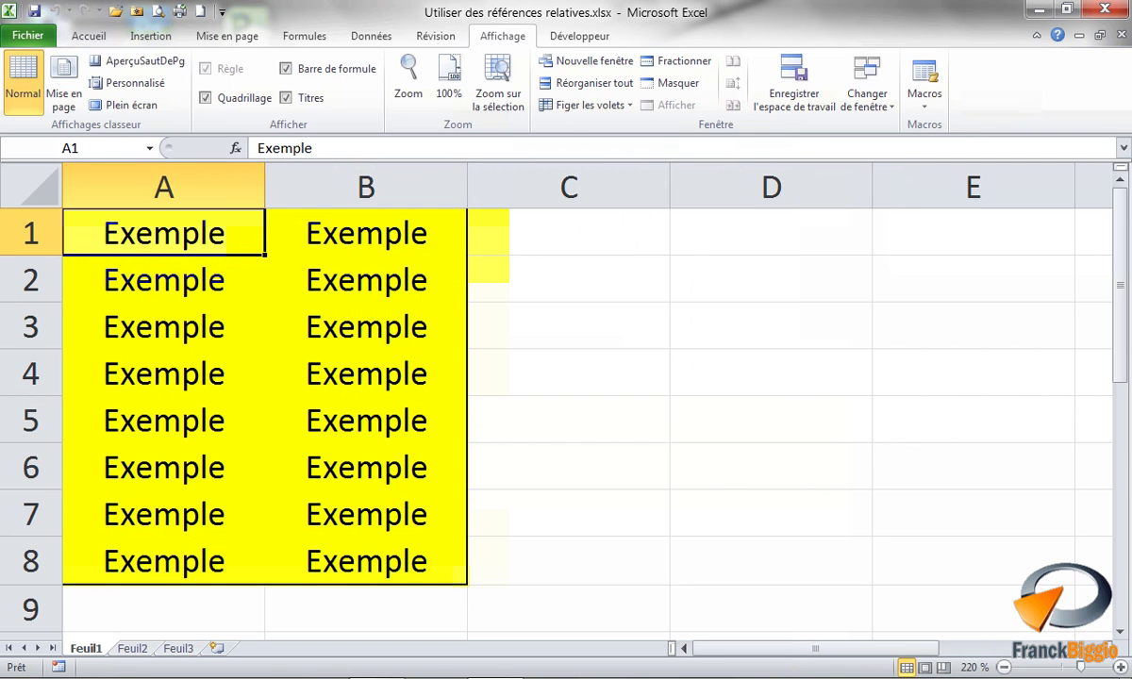